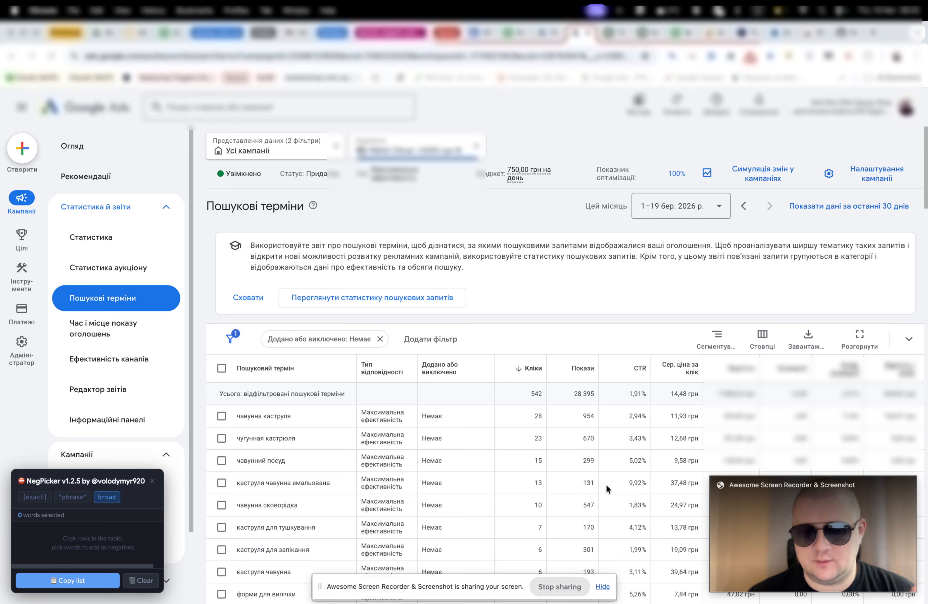
Step: Close the NegPicker panel and pin the NegPicker extension to the browser toolbar
left_click(153, 482)
mouse_move(462, 373)
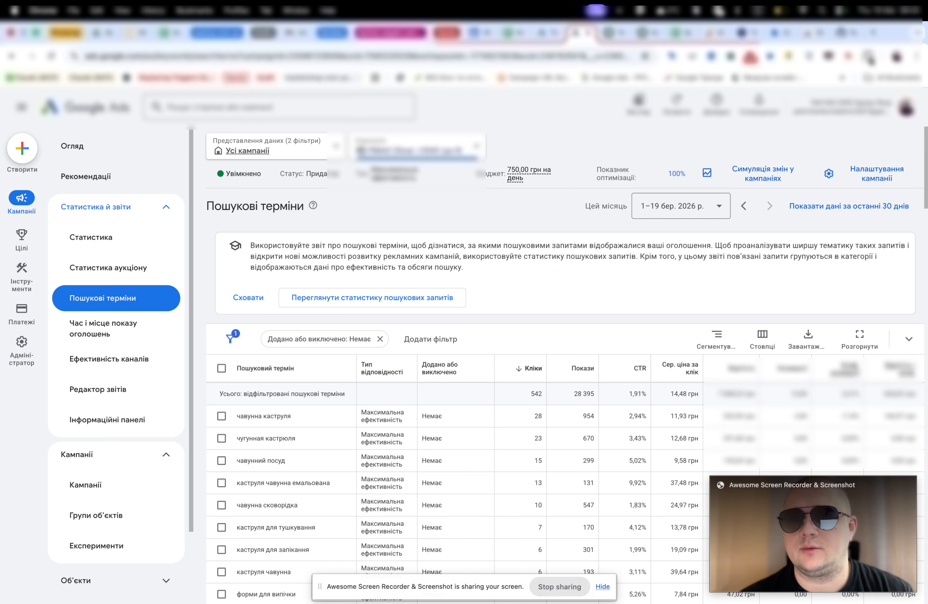
left_click(868, 56)
scroll(786, 260, "down", 5)
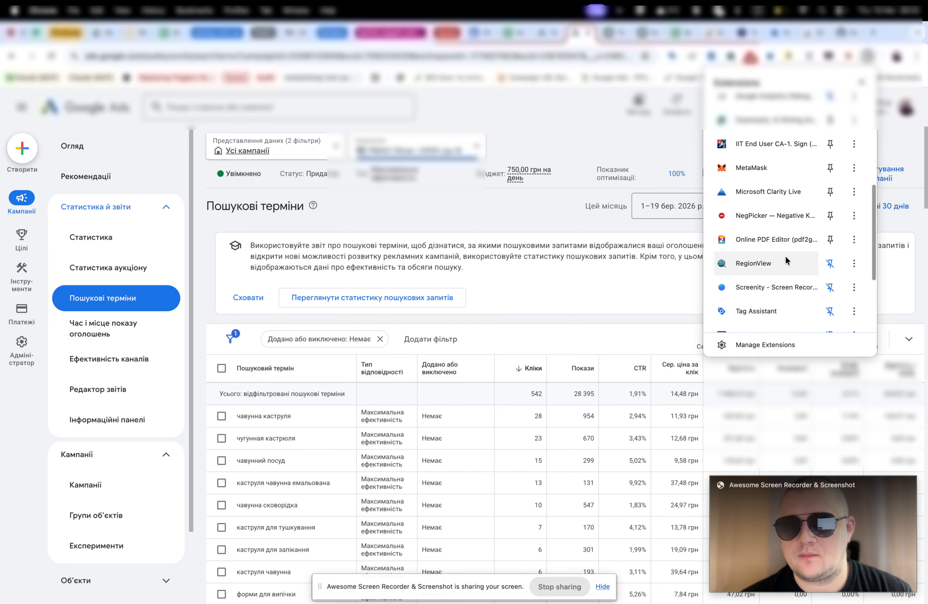
scroll(786, 261, "down", 4)
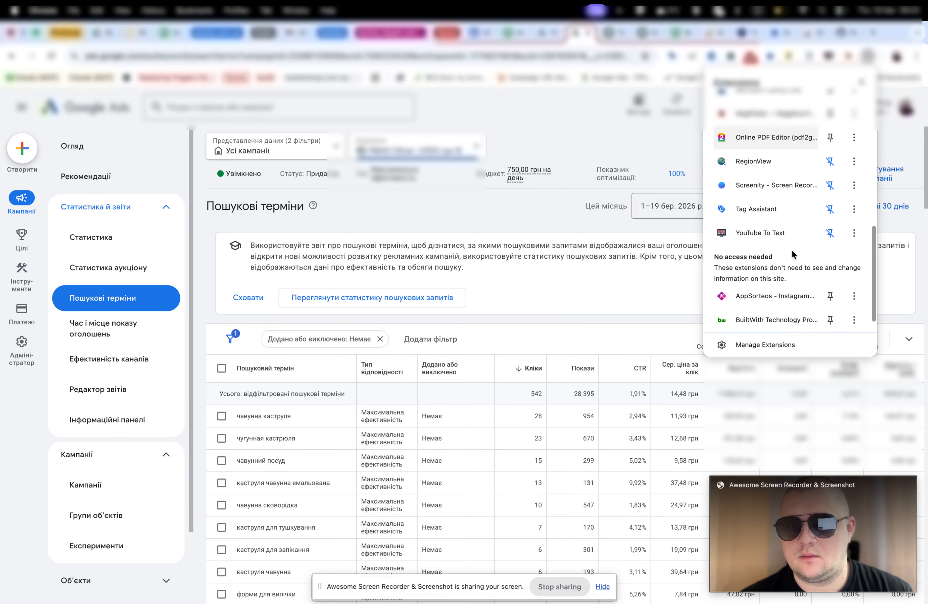
scroll(792, 255, "up", 1)
left_click(830, 133)
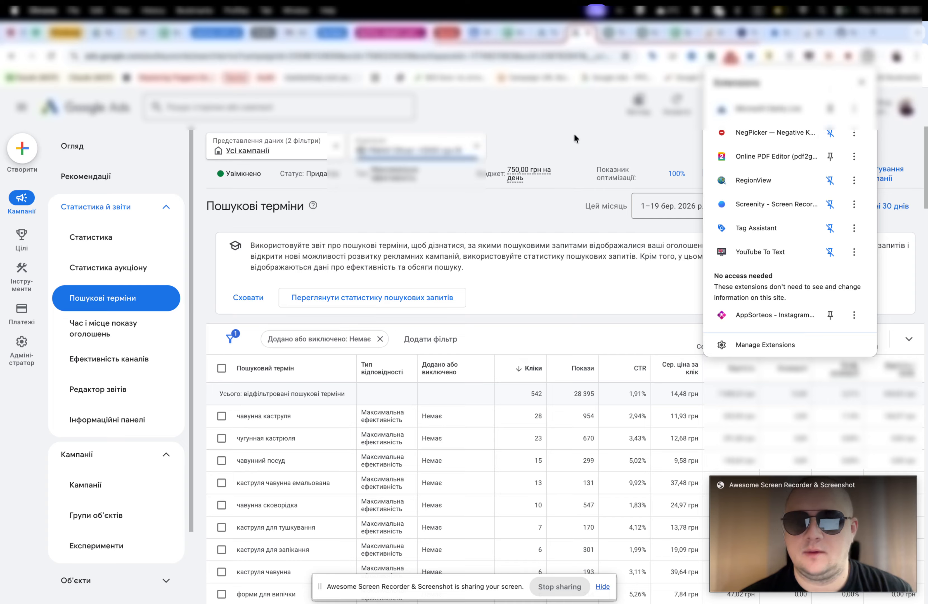
left_click(557, 134)
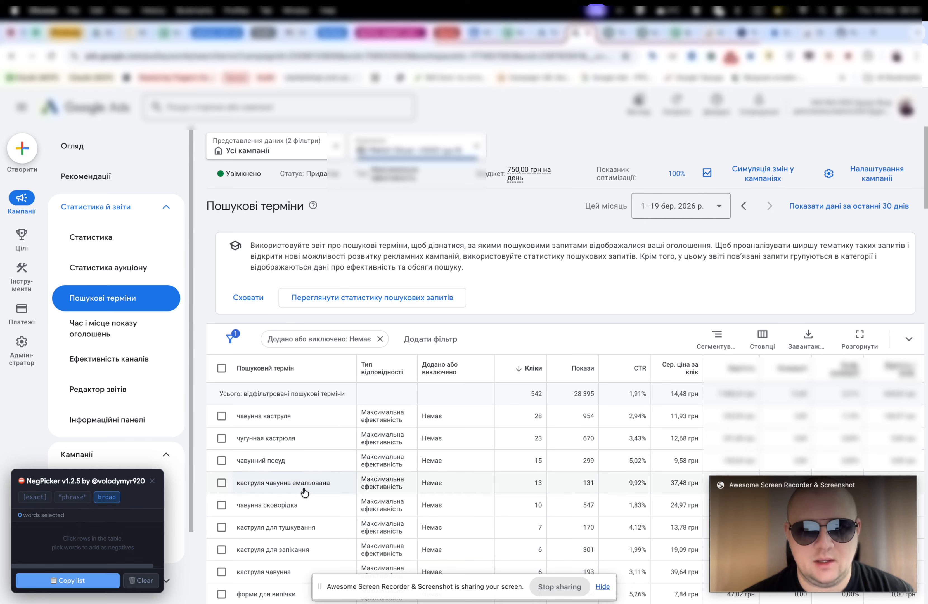
Step: Pick the words "панкейків" and "плова" from the search terms table as negatives in NegPicker
scroll(306, 493, "down", 2)
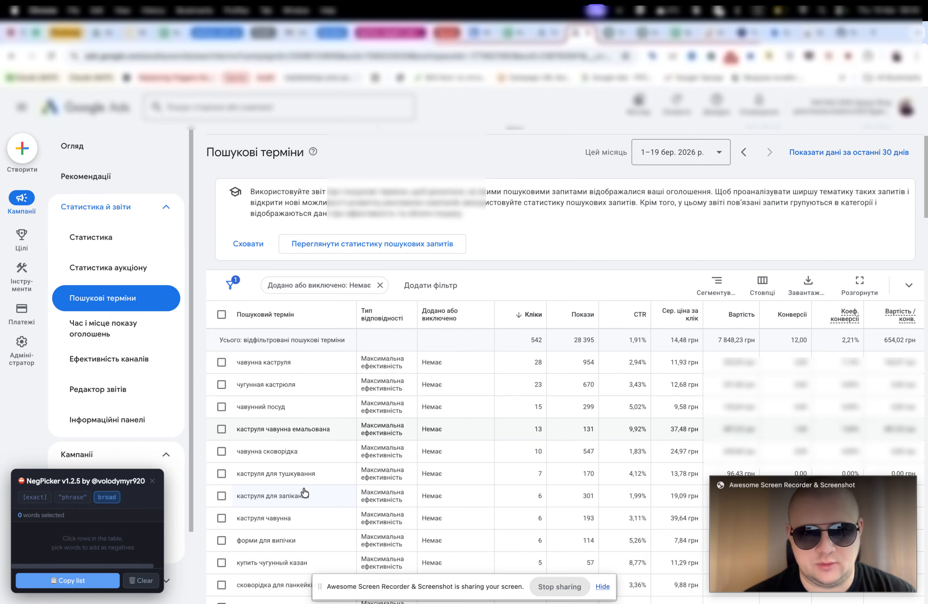
scroll(321, 352, "down", 2)
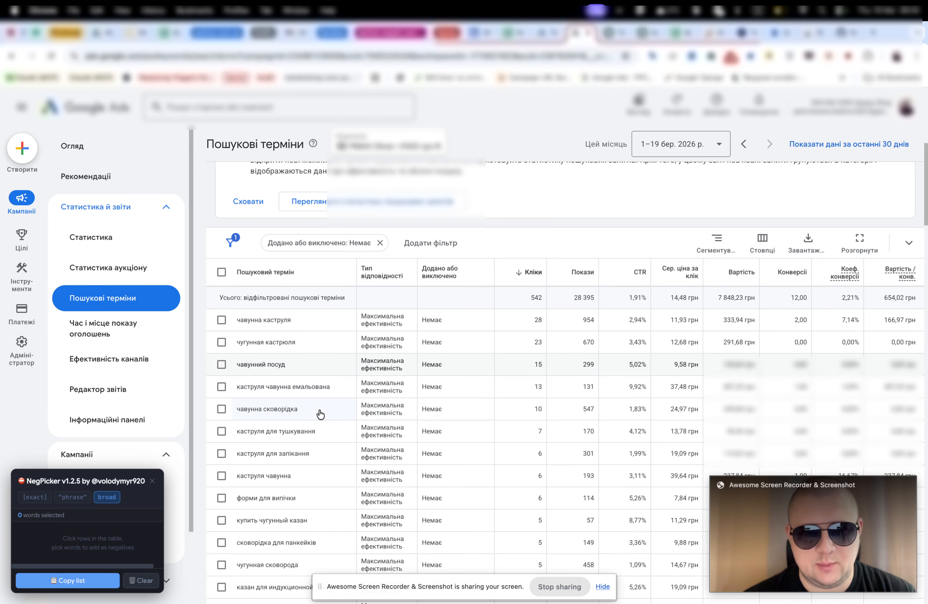
scroll(321, 412, "down", 1)
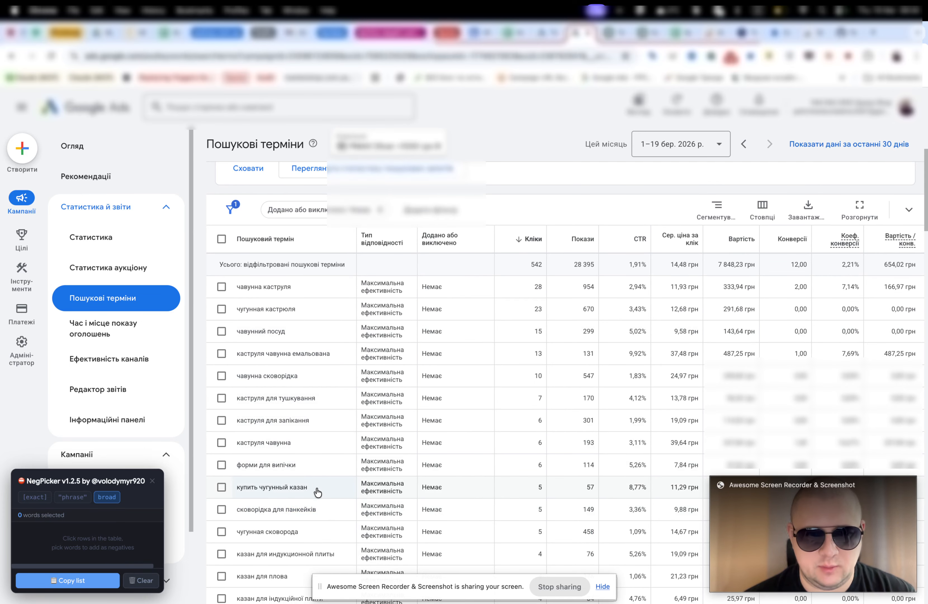
scroll(318, 492, "down", 1)
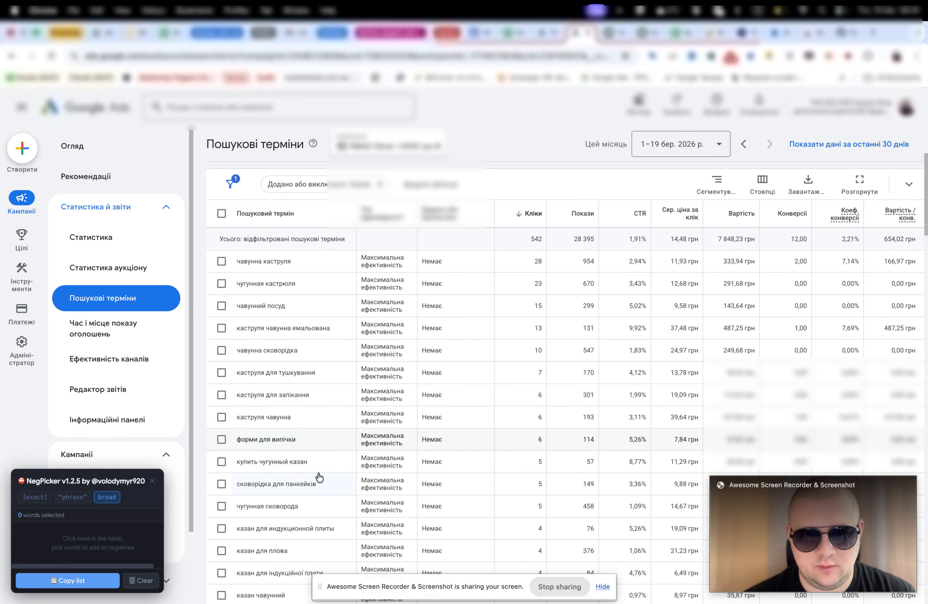
left_click(297, 486)
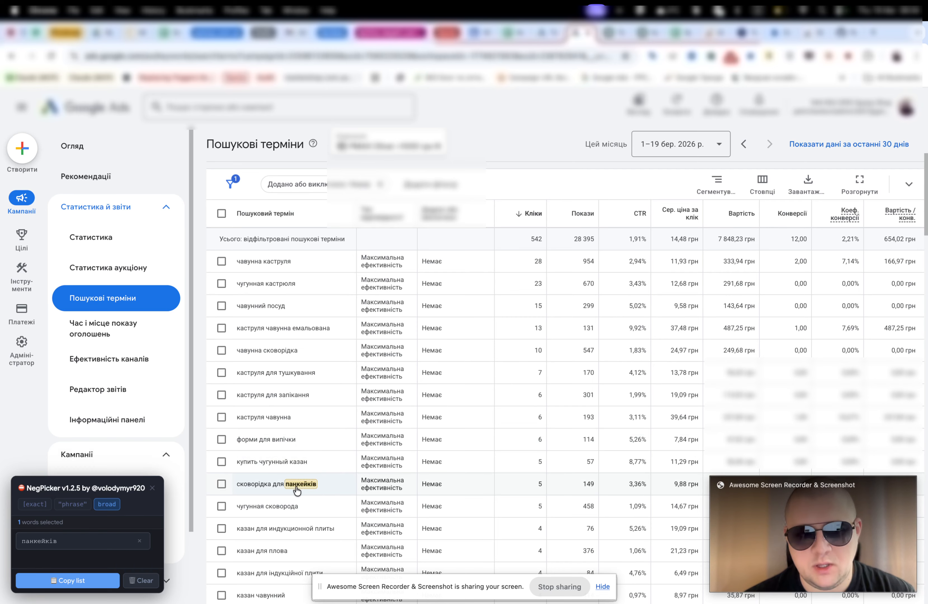
scroll(279, 496, "down", 5)
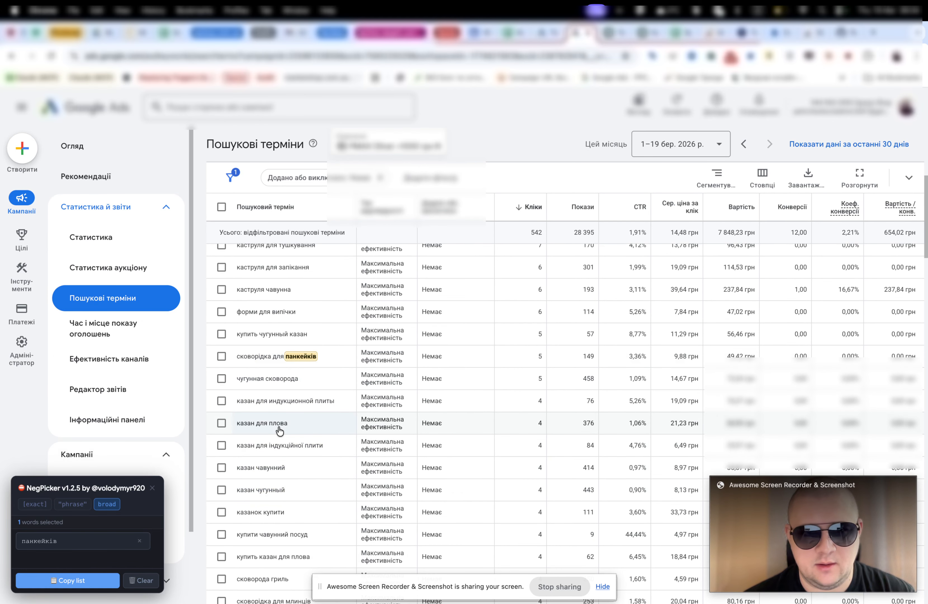
left_click(277, 423)
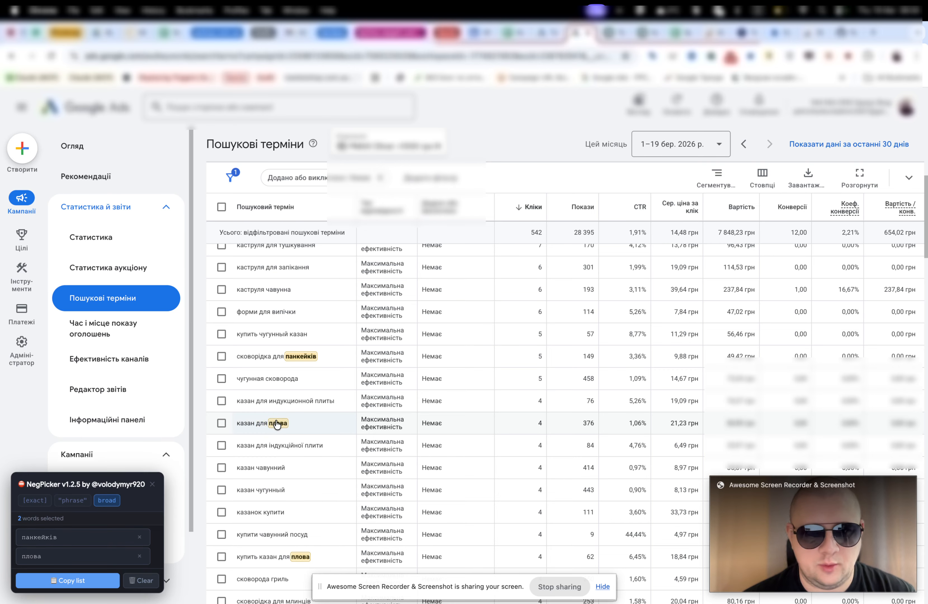
Step: Add the two-word phrase "чугунная утятница" from the search terms table as a single NegPicker entry
scroll(308, 496, "down", 2)
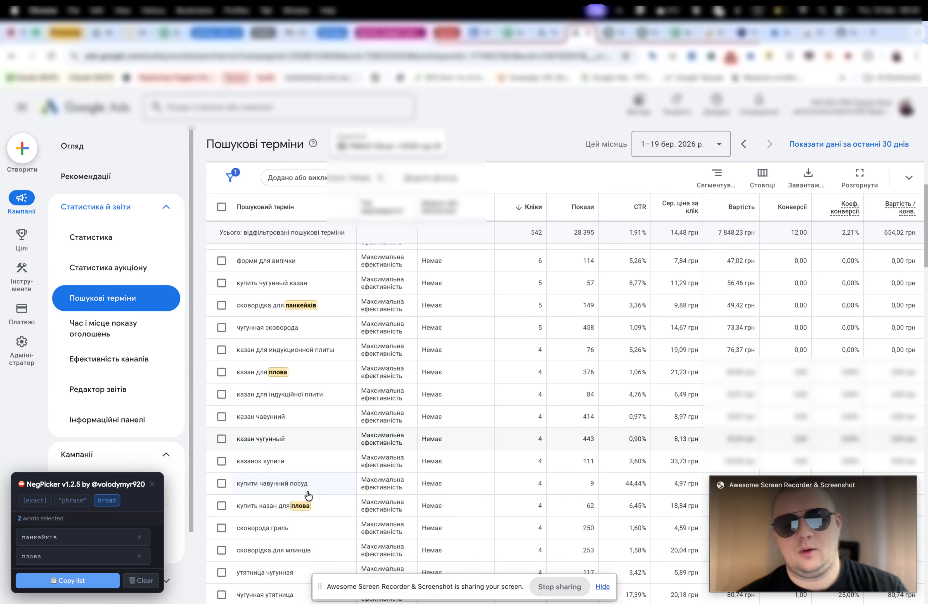
scroll(308, 546, "down", 2)
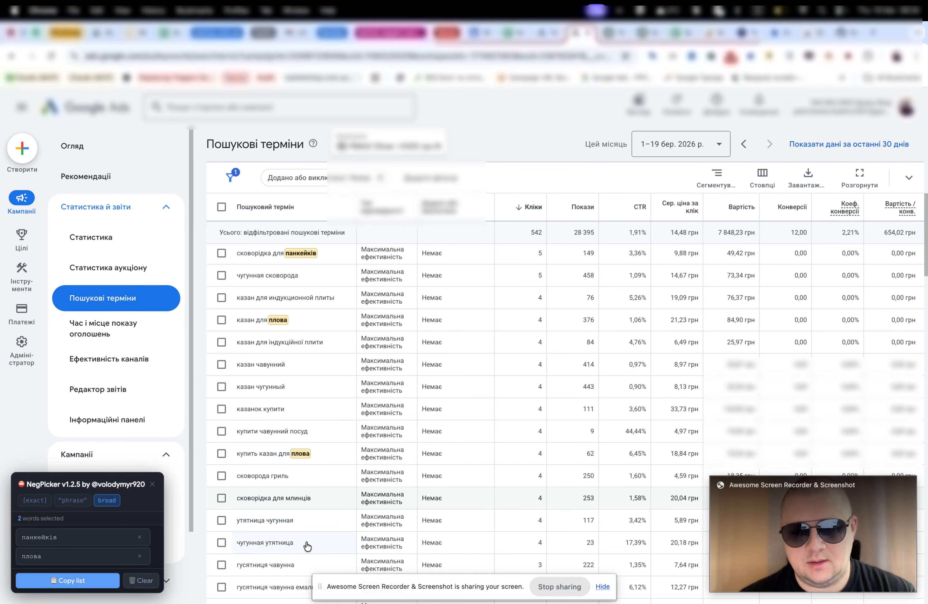
scroll(276, 541, "down", 1)
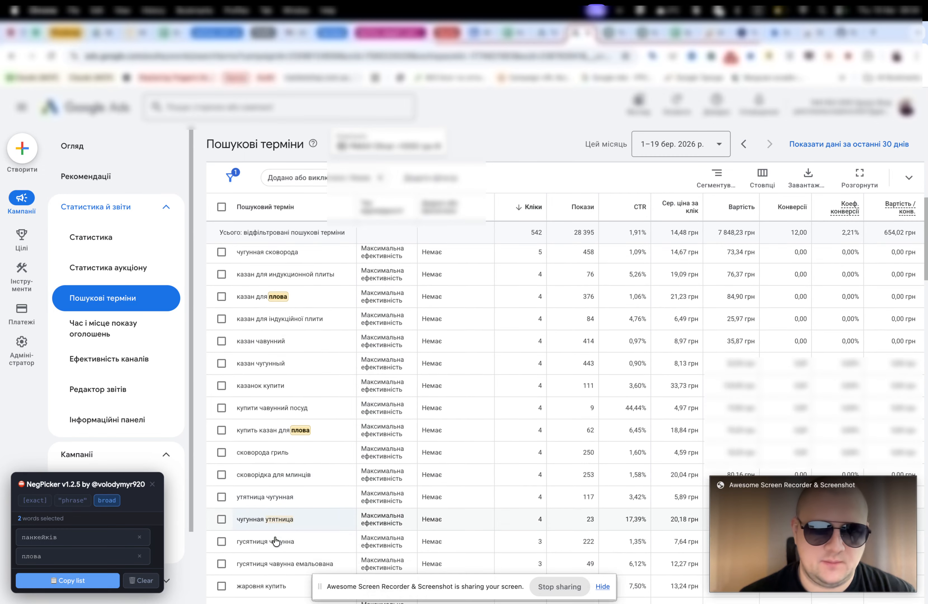
scroll(275, 542, "down", 3)
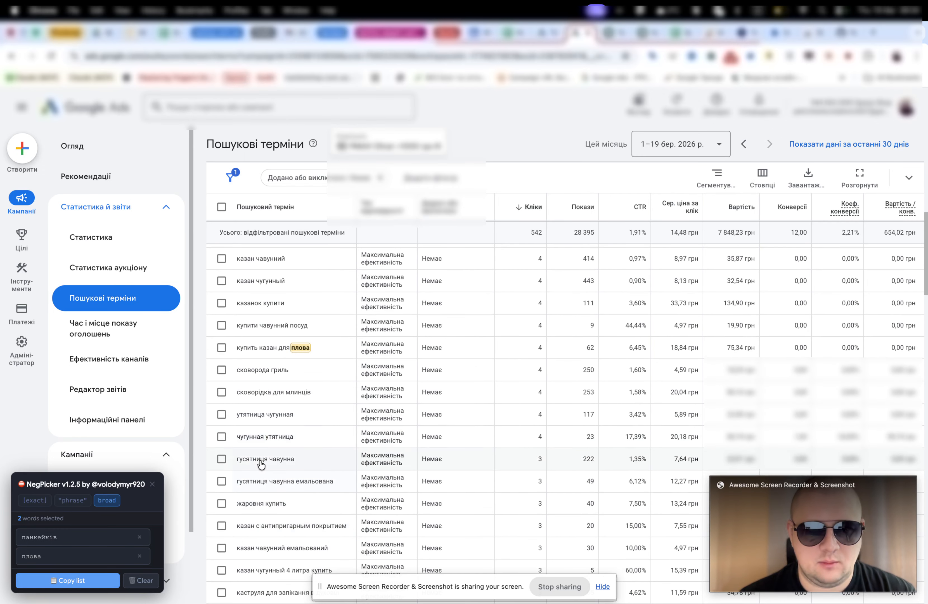
left_click(251, 438, "ctrl")
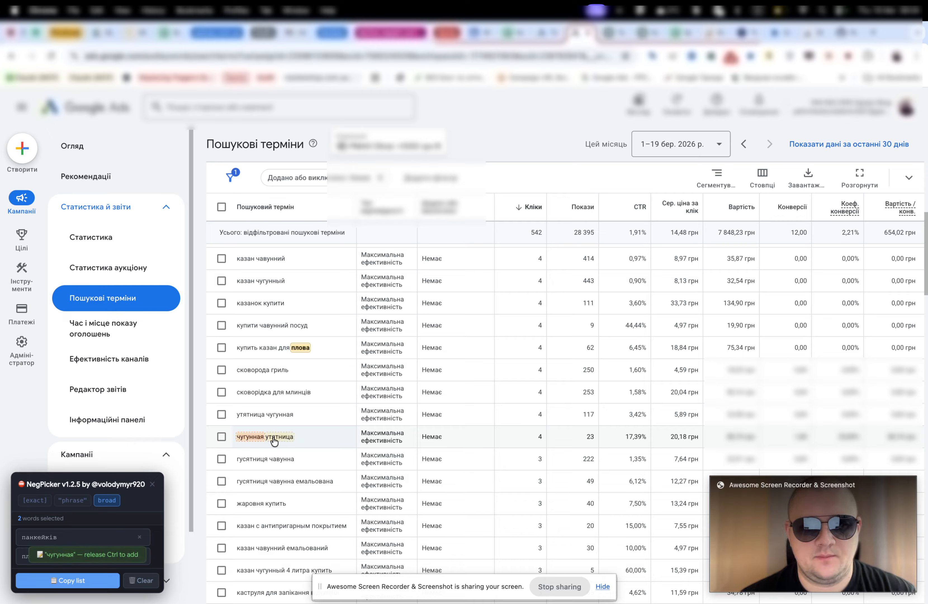
left_click(274, 442, "ctrl")
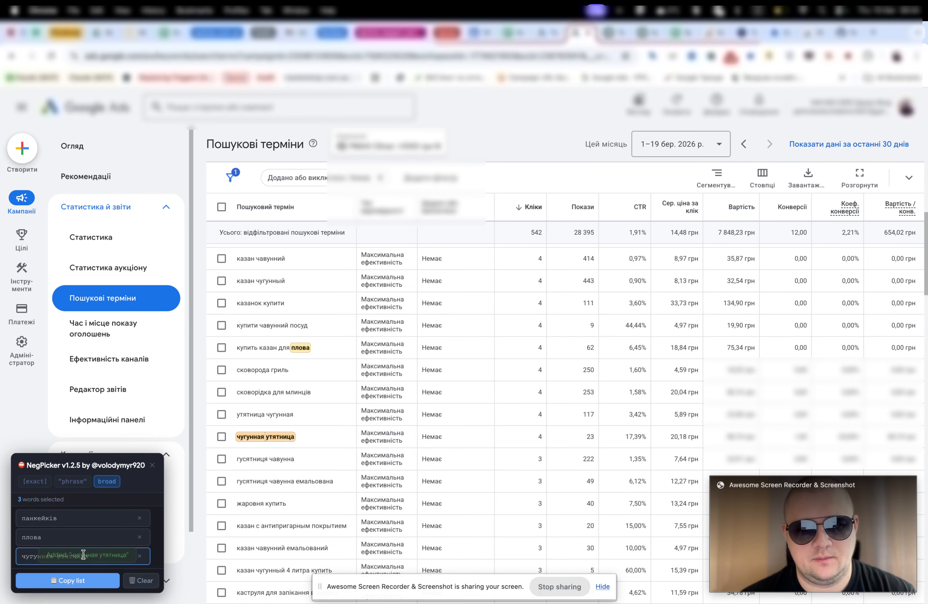
Step: Pick the word "жаровня" from the term "жаровня купить" as a negative in NegPicker
scroll(304, 485, "down", 1)
scroll(304, 485, "down", 2)
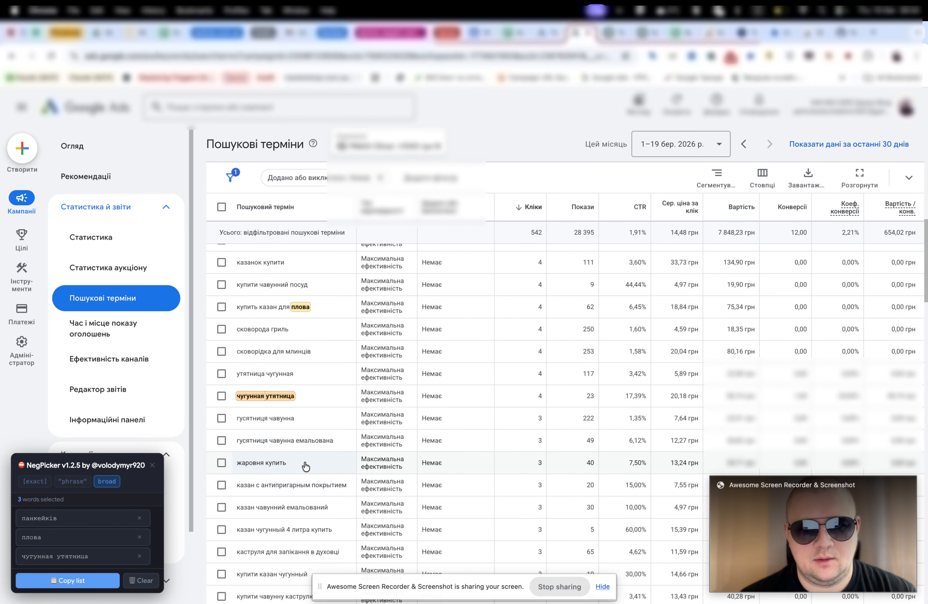
left_click(244, 463)
Step: Check the further search terms for unwanted words and copy the NegPicker list of collected negatives
scroll(310, 482, "down", 6)
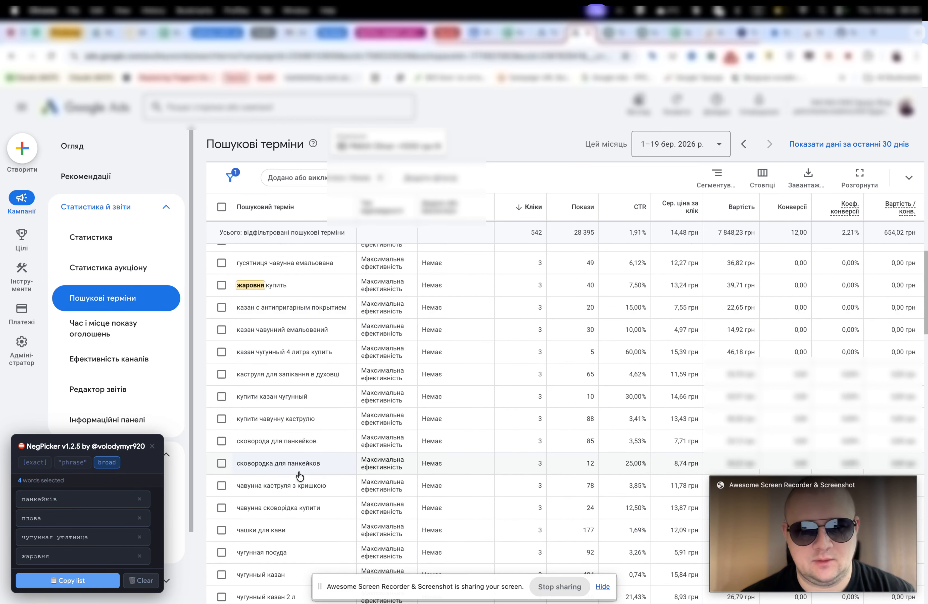
scroll(301, 475, "down", 3)
scroll(301, 476, "down", 7)
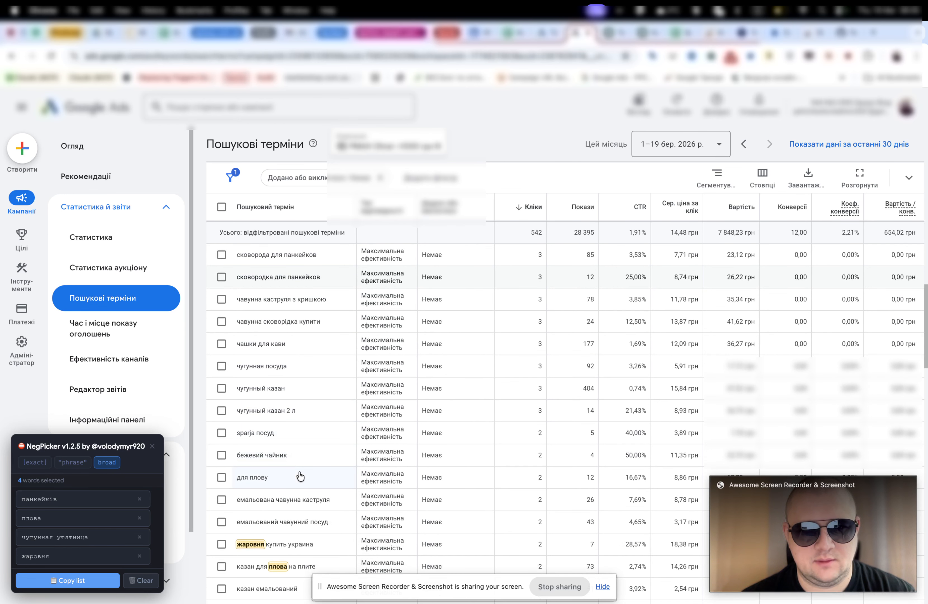
scroll(300, 475, "down", 7)
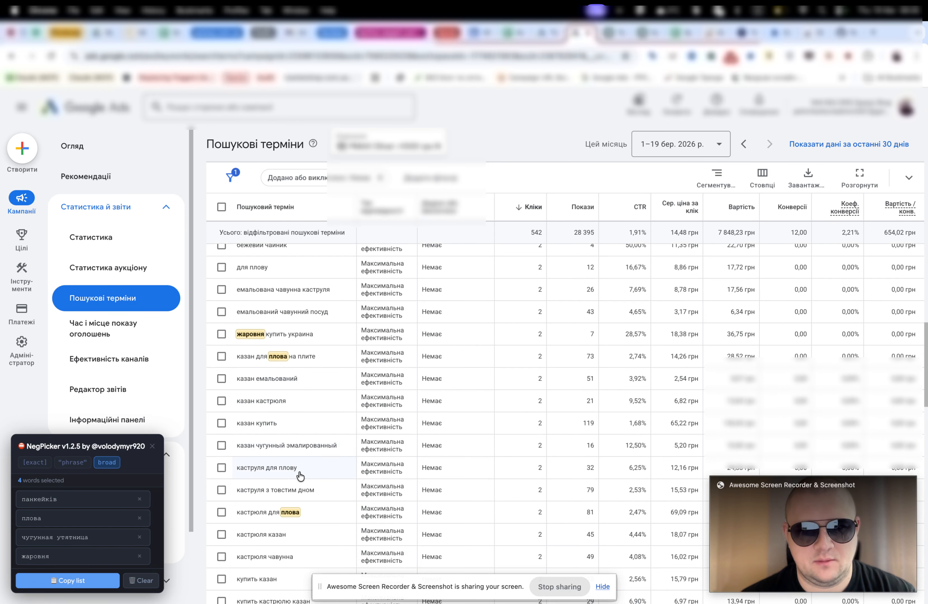
scroll(300, 475, "down", 4)
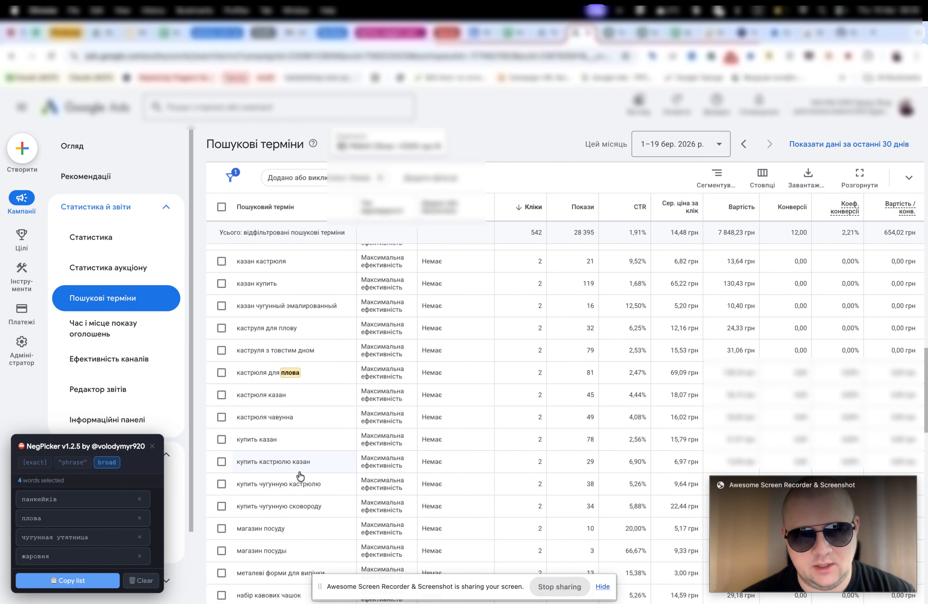
left_click(71, 580)
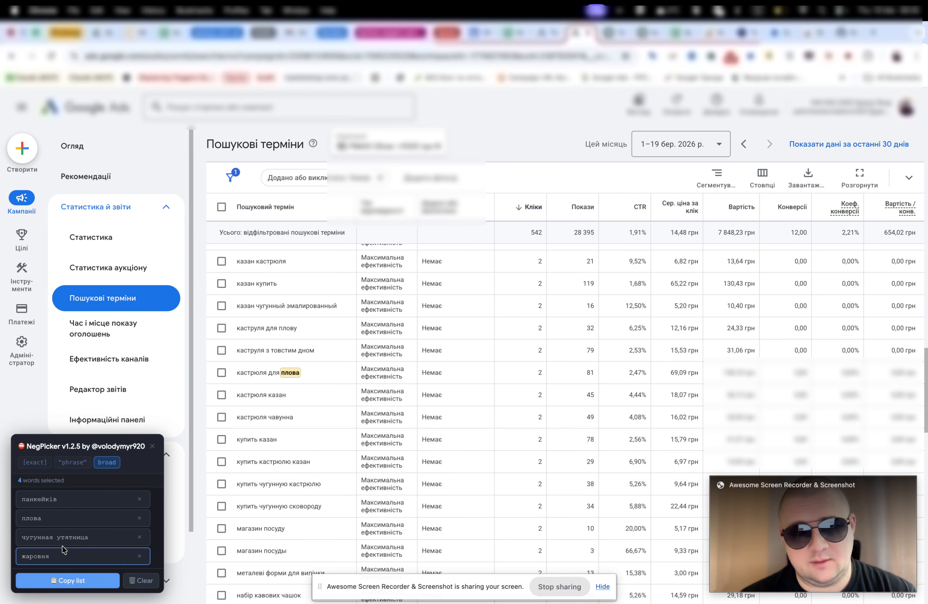
left_click(66, 587)
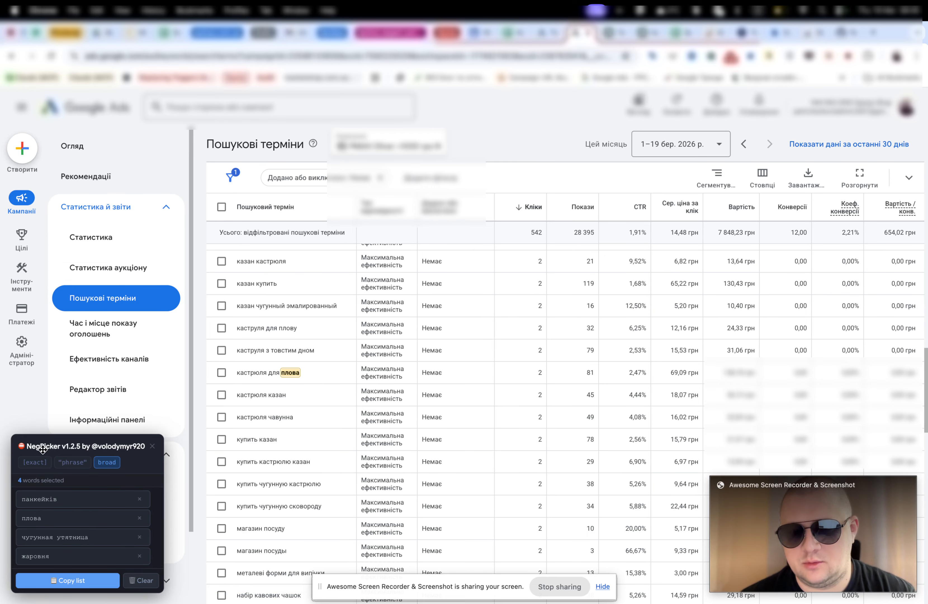
Step: Switch the search terms report to the search campaign that contains the Sparja ad group
scroll(348, 419, "down", 5)
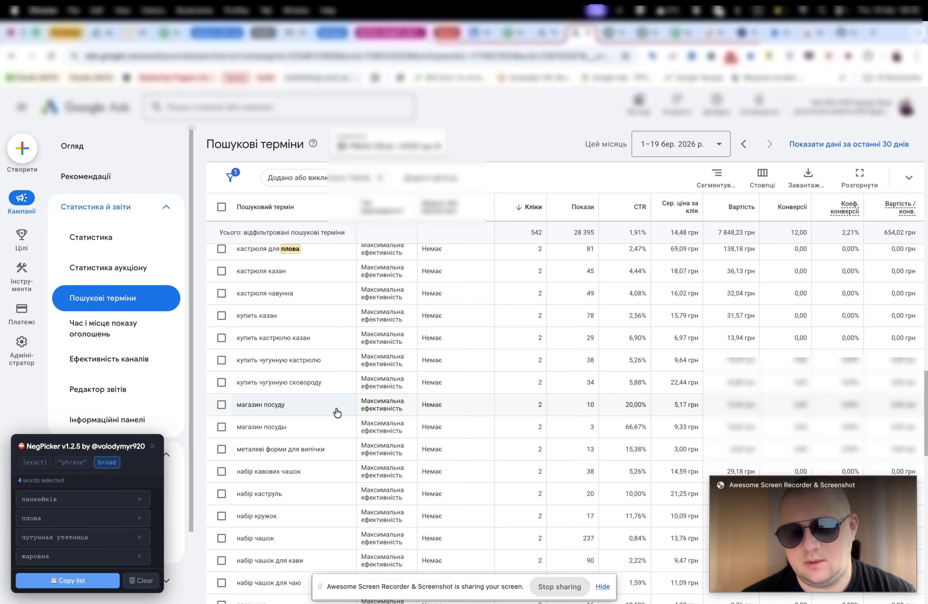
scroll(317, 443, "down", 3)
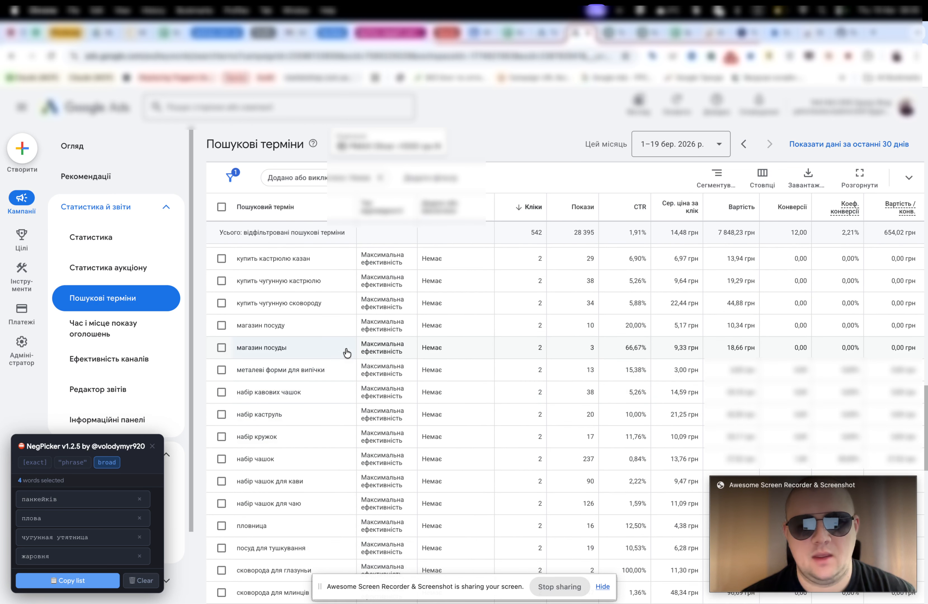
left_click(410, 144)
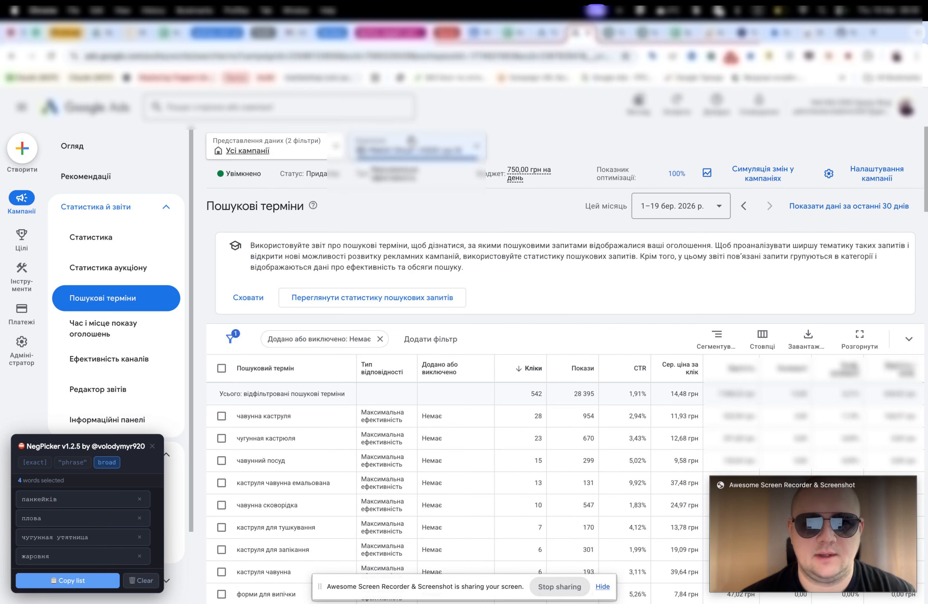
left_click(425, 145)
left_click(411, 277)
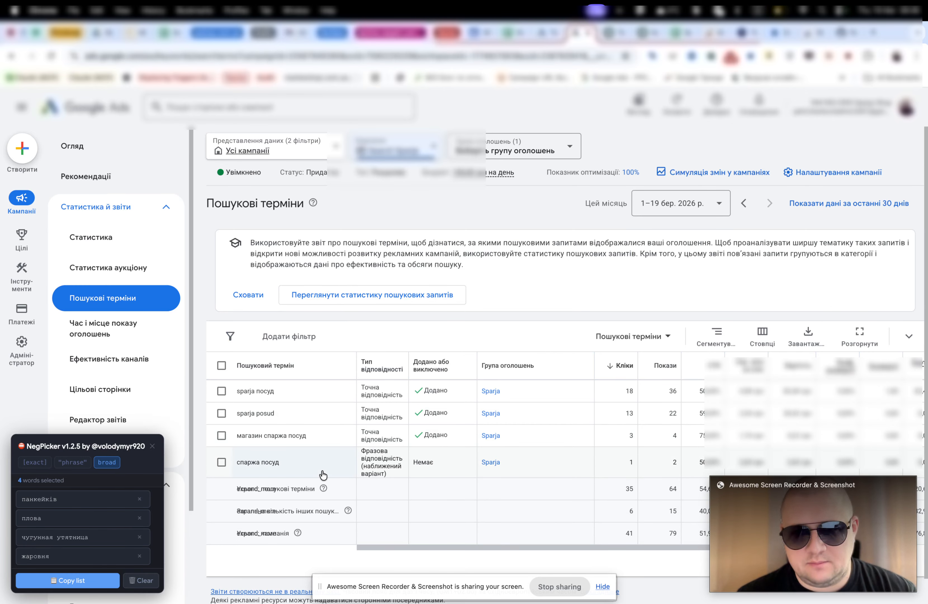
Step: Select the search term "спаржа посуд" and open the form for adding it as a keyword
left_click(222, 463)
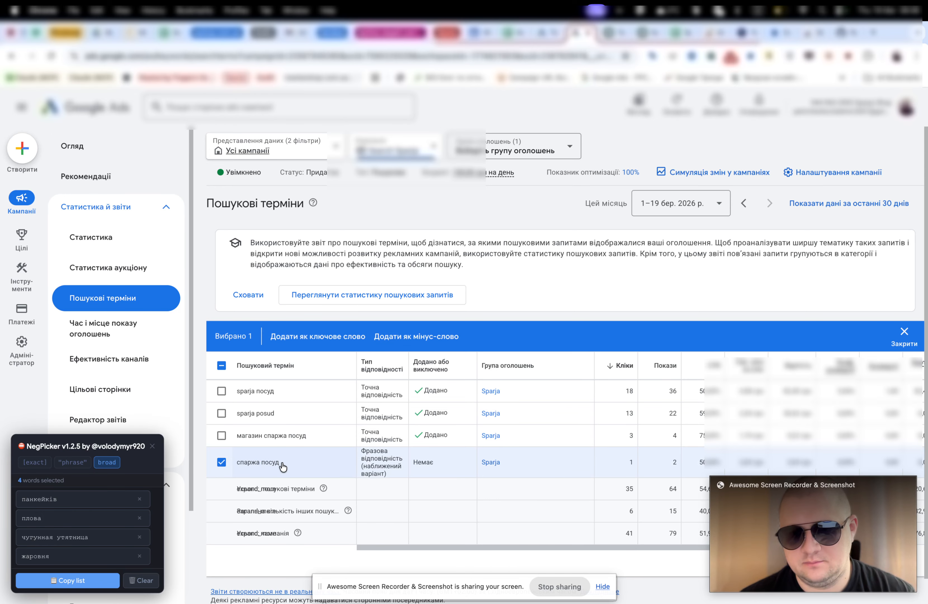
left_click(309, 338)
scroll(518, 330, "down", 3)
Step: Enclose the keyword "спаржа посуд" in double quotation marks by hand
left_click(230, 359)
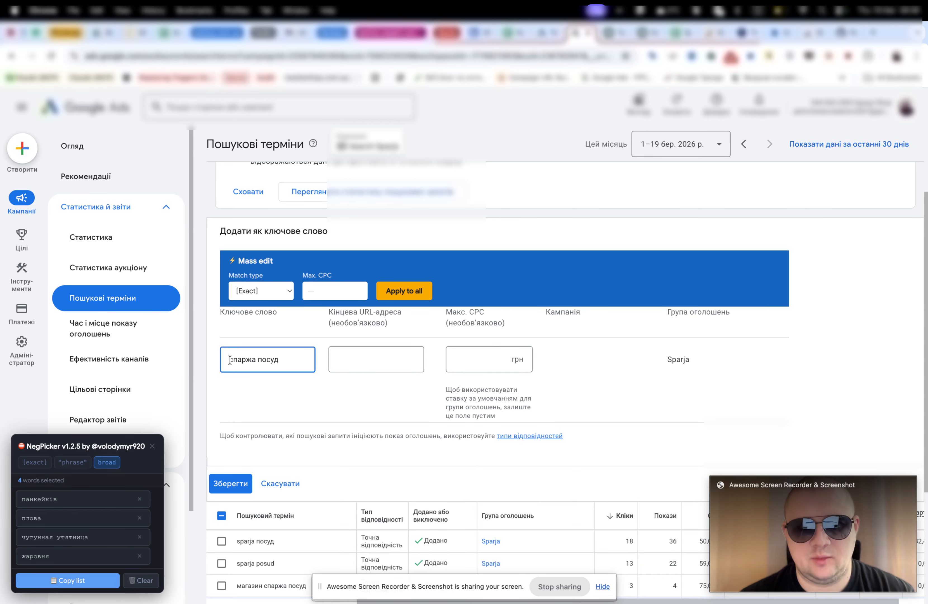
type("@")
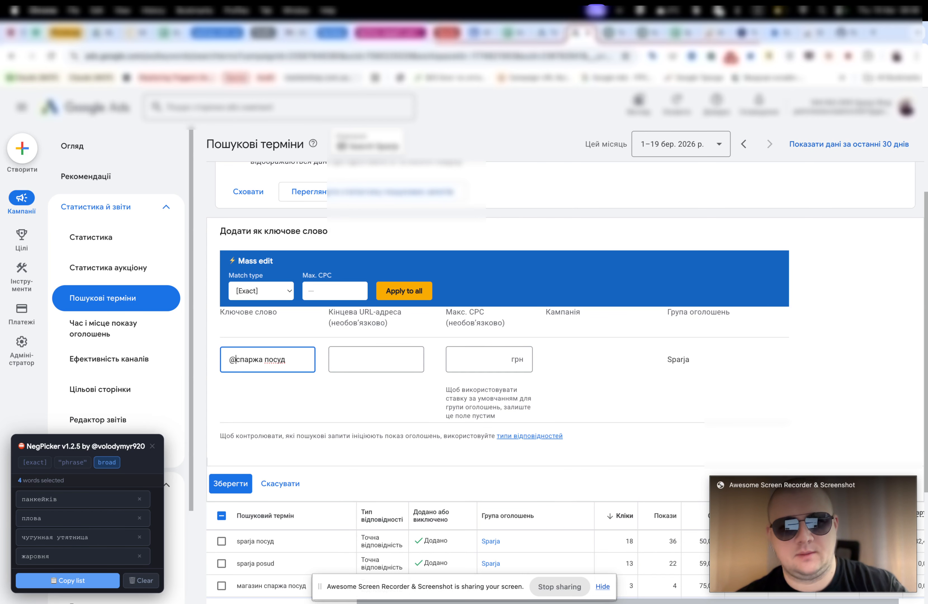
key("BackSpace")
type("\"")
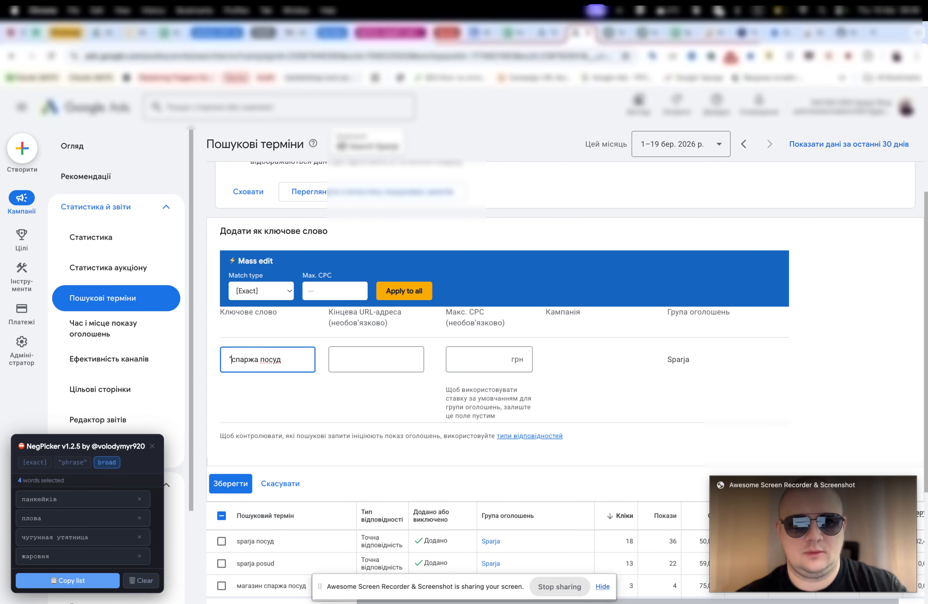
left_click(287, 358)
type("\"")
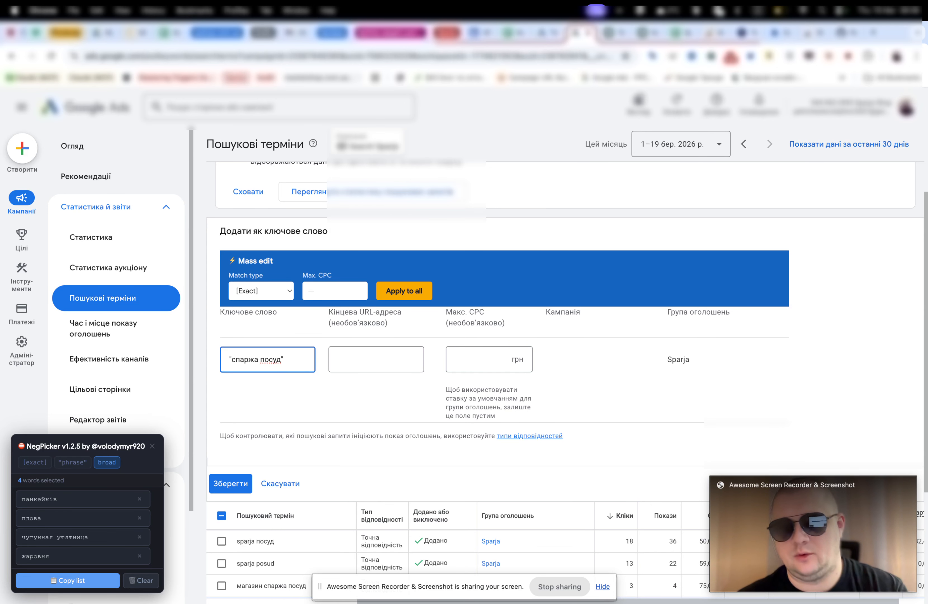
Step: Remove the closing and opening quotation marks from the keyword so that only спаржа посуд is entered
key("BackSpace")
key("Left")
key("Left")
key("Left")
key("Left")
key("Left")
key("Left")
key("Left")
key("Left")
key("Left")
key("Left")
key("Left")
key("Left")
key("BackSpace")
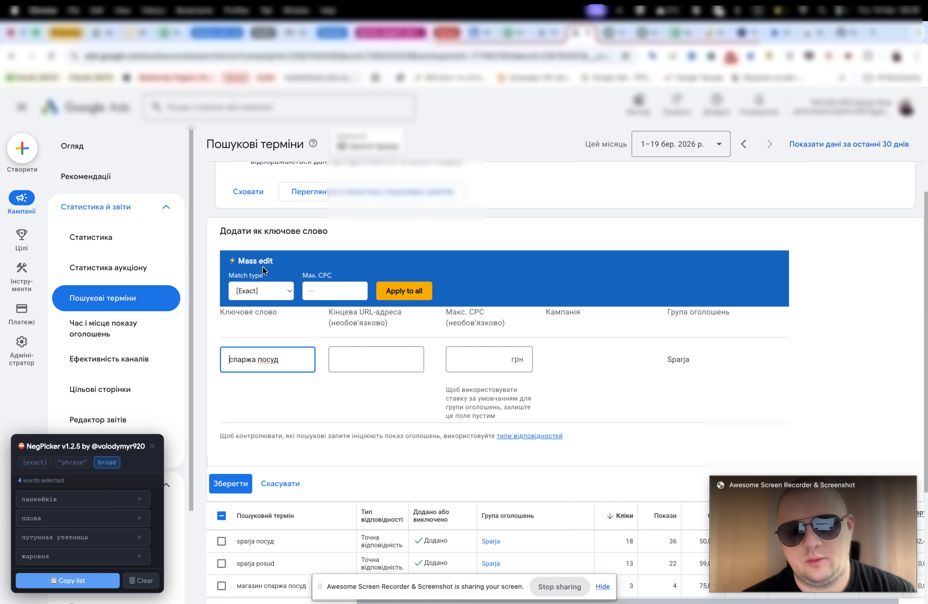
Step: Apply the "Phrase" match type to the keyword спаржа посуд with Mass edit and save it to the Sparja ad group
left_click(261, 289)
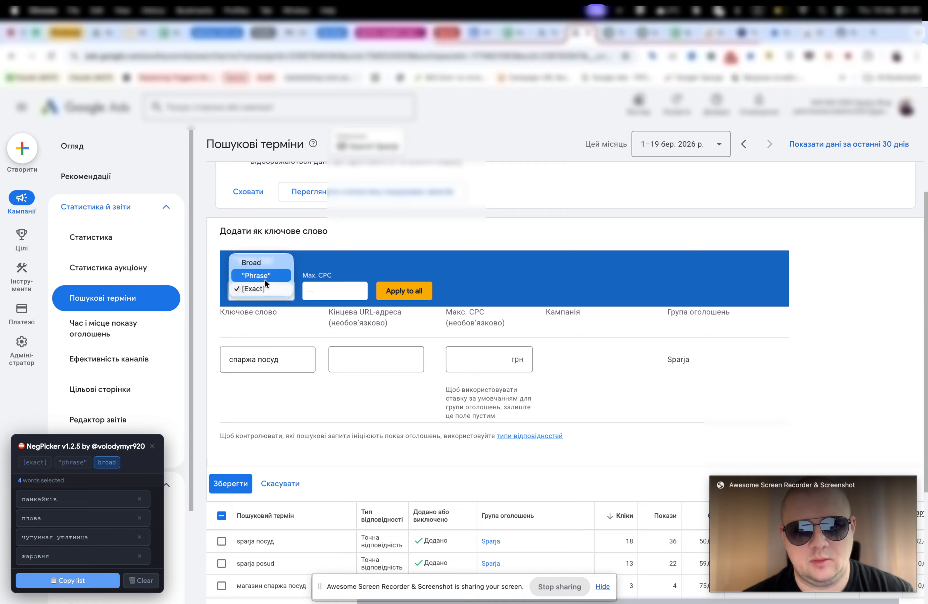
left_click(263, 276)
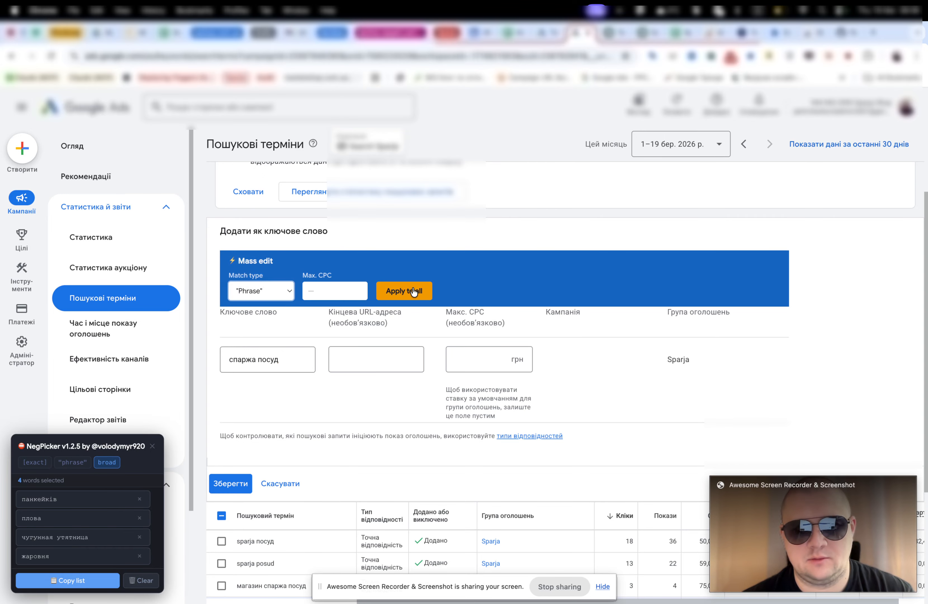
left_click(404, 290)
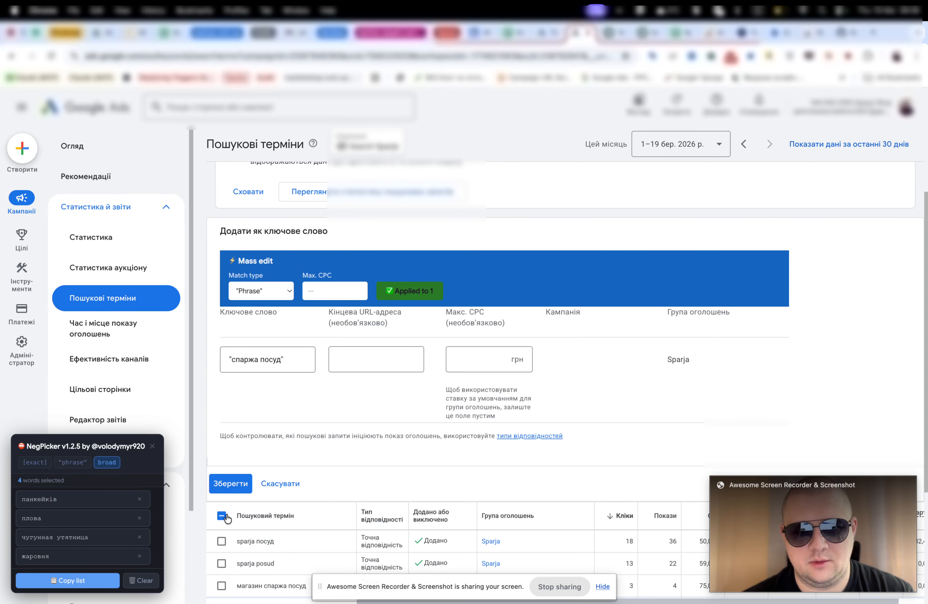
left_click(238, 490)
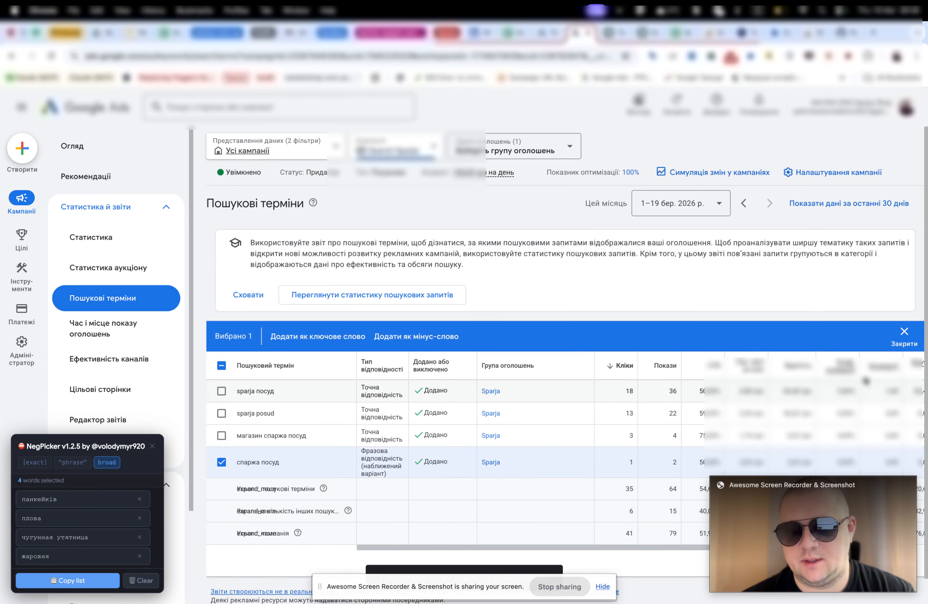
Step: Clear the search term selection and hide the informational notice above the search terms table
left_click(904, 333)
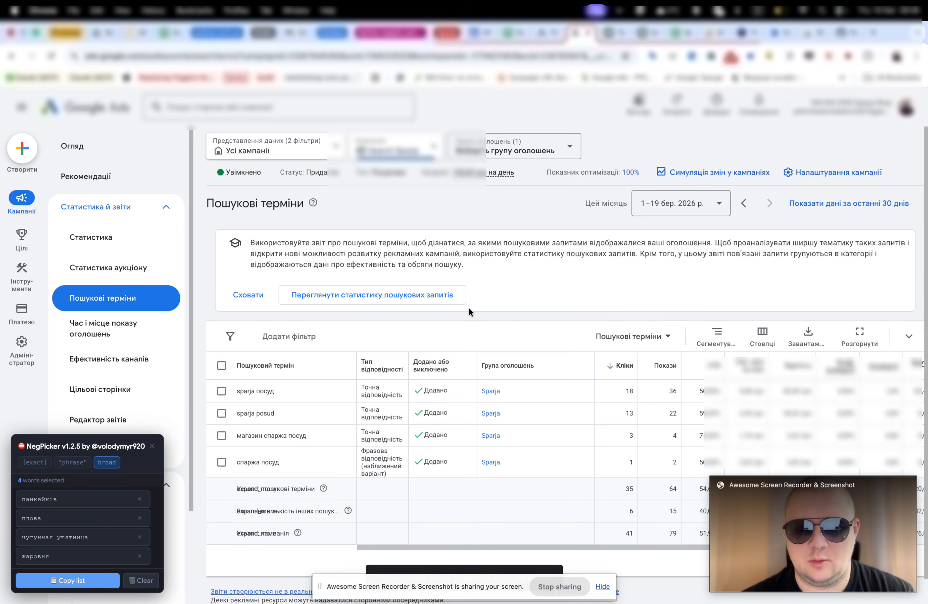
left_click(251, 298)
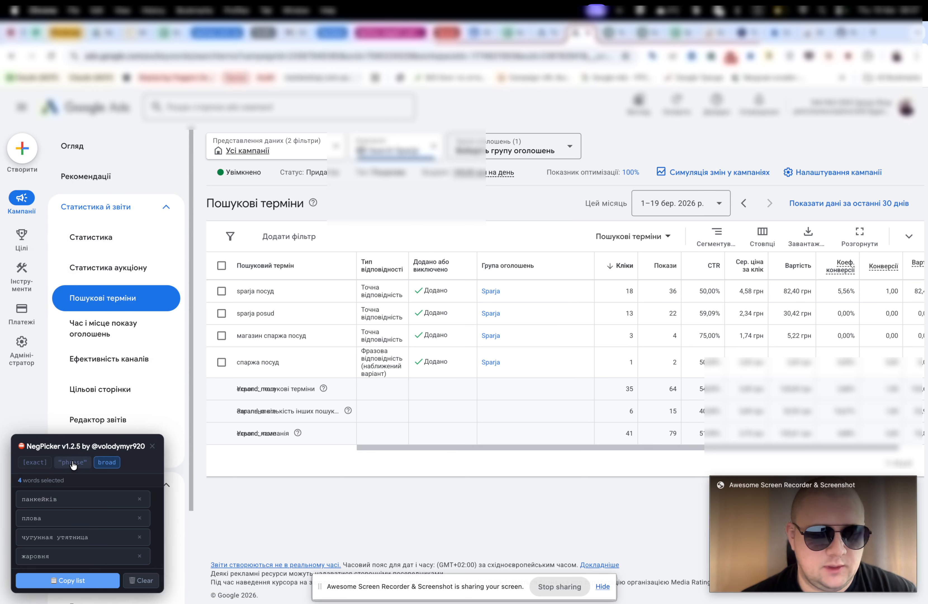
Step: Switch the NegPicker word list to exact match and back to phrase match, and clear all collected words
left_click(74, 463)
left_click(38, 467)
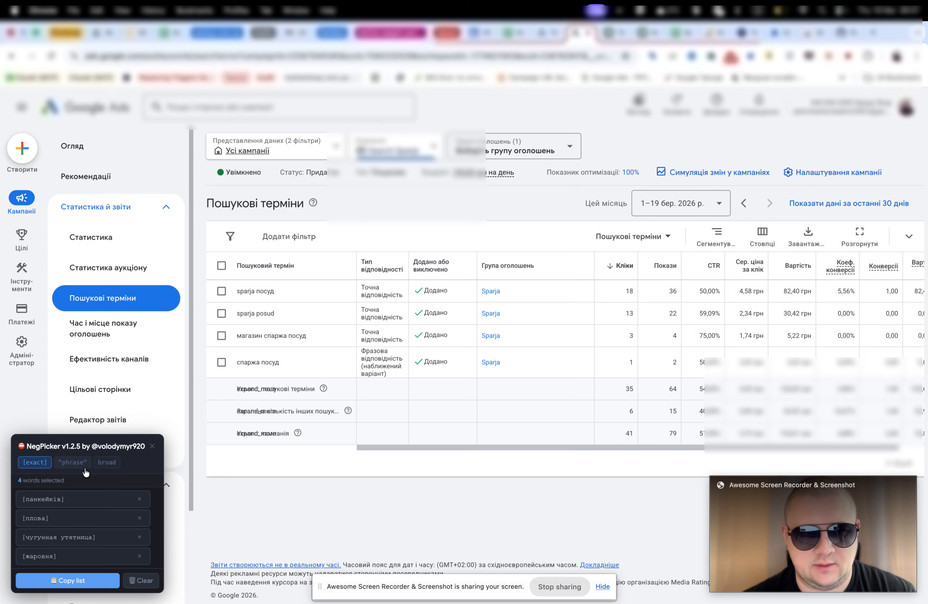
left_click(76, 467)
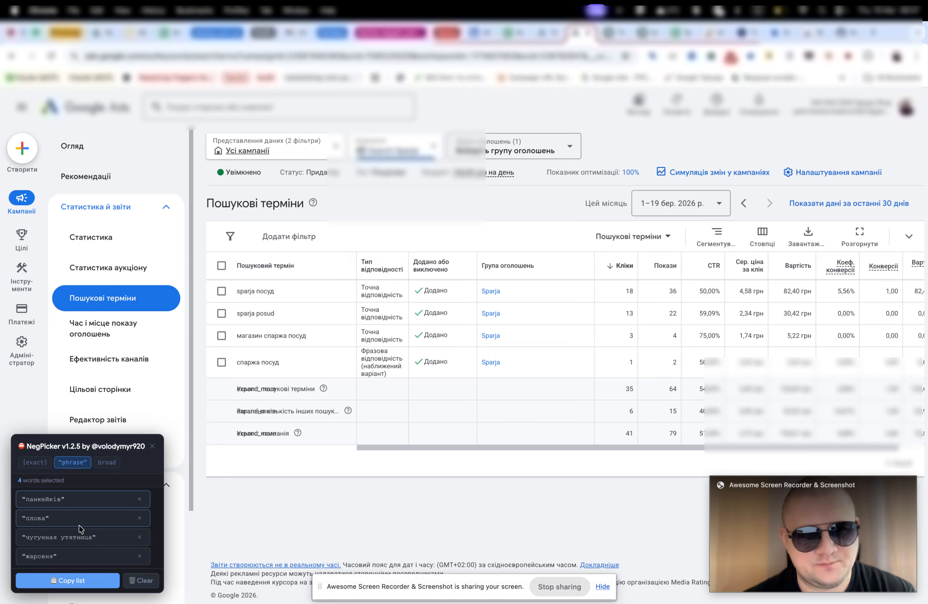
left_click(142, 580)
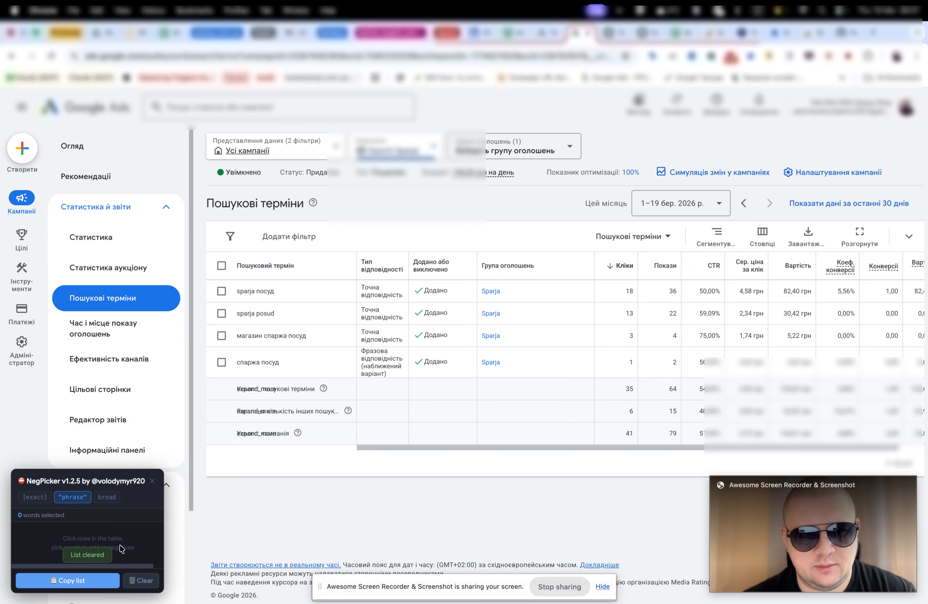